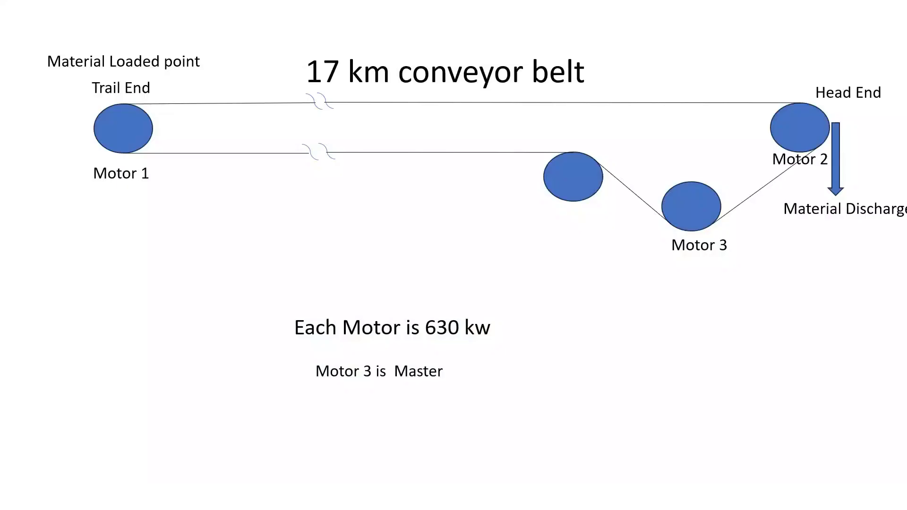
Switch to Drive Composer pro, collapse the Warnings and faults group, and find the Torque reference chain group in the parameter list.
key("super")
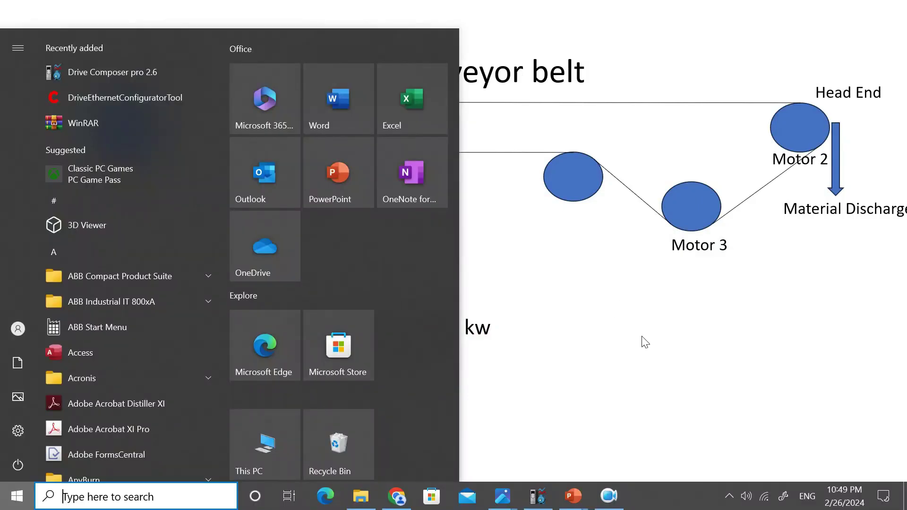
left_click(532, 493)
left_click(239, 189)
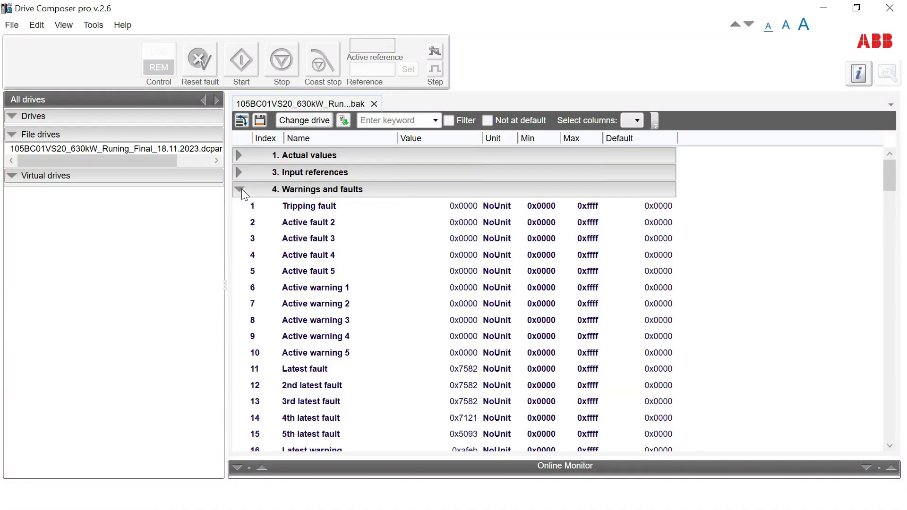
left_click(242, 188)
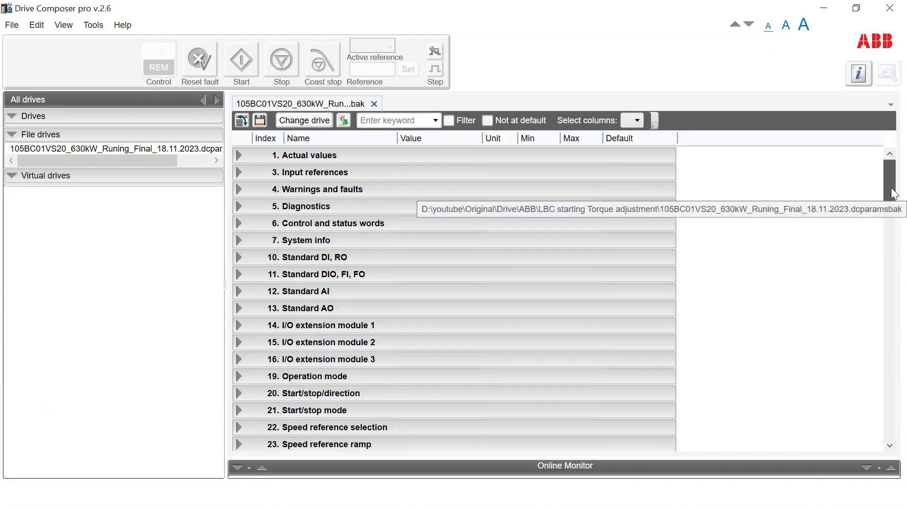
left_click_drag(889, 188, 874, 225)
scroll(874, 234, "down", 2)
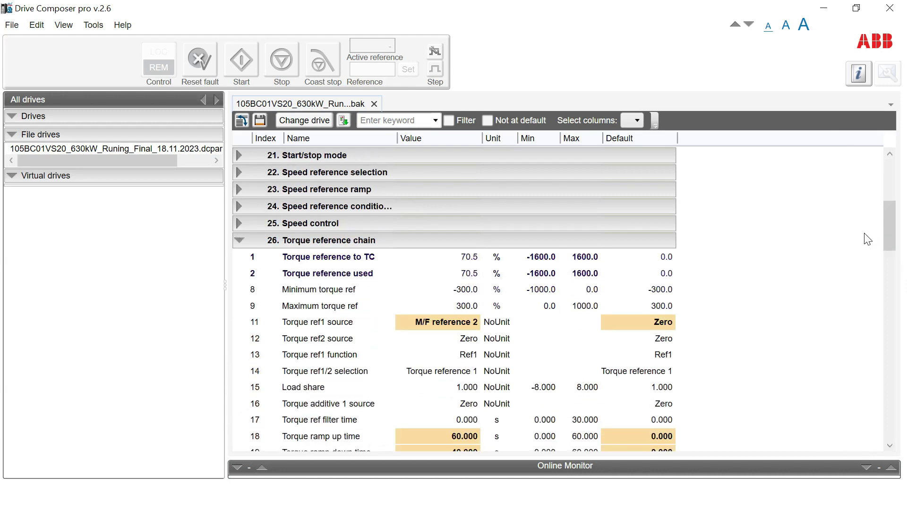
Switch to Photos to examine the start-up torque trend in Before.jpg, and return to the drive parameters.
key("super")
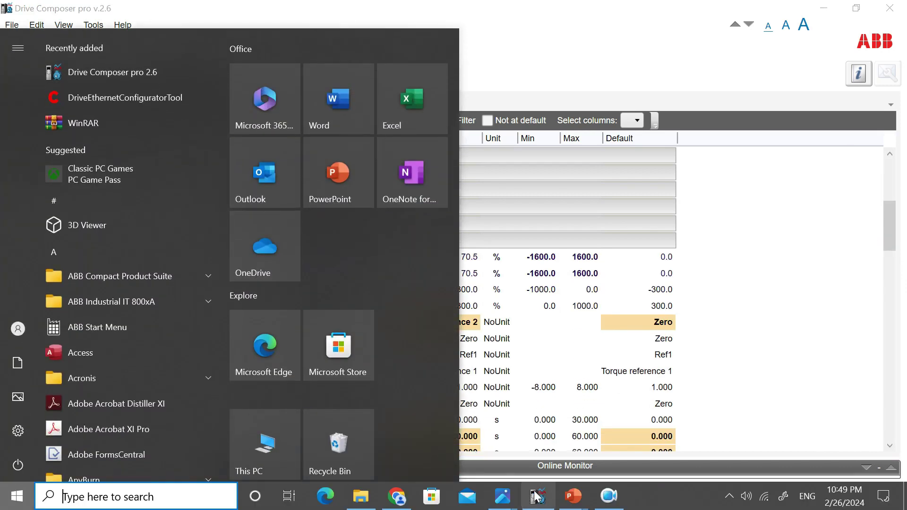
mouse_move(506, 501)
left_click(443, 396)
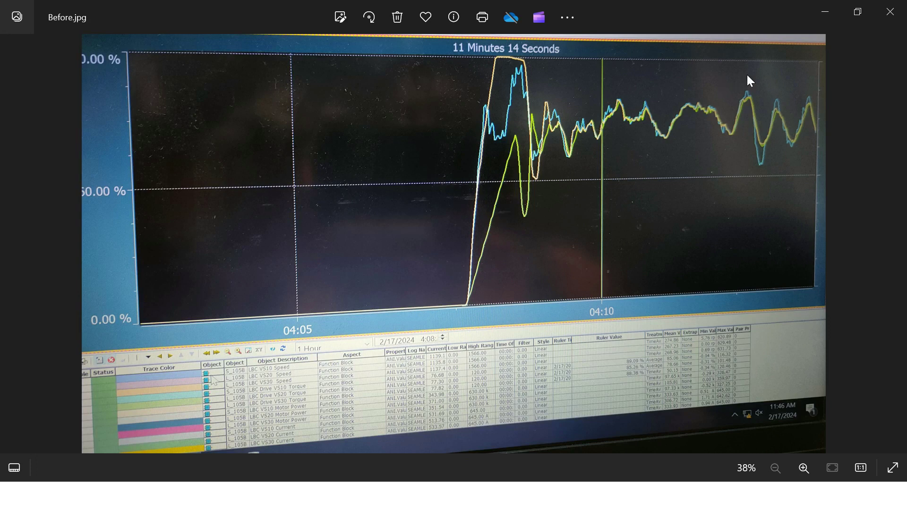
left_click(835, 10)
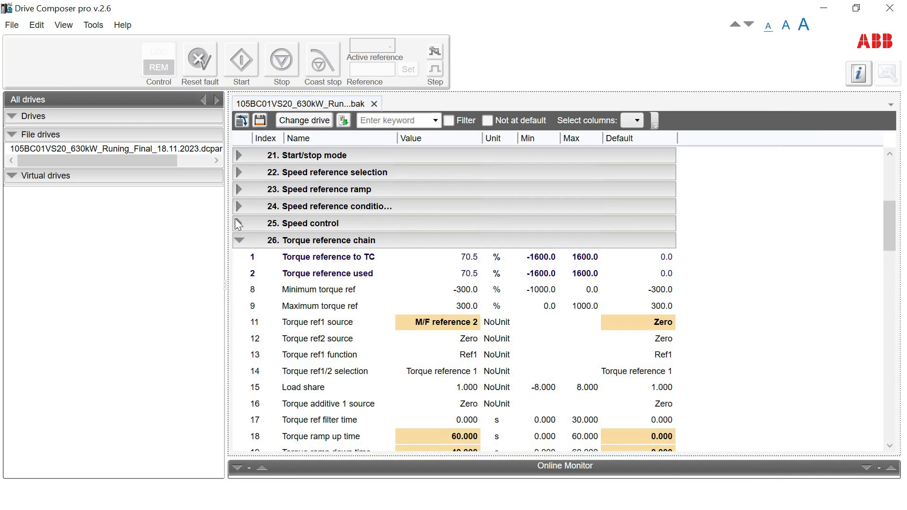
Check the acceleration and deceleration times under Speed reference ramp, and the Torque ramp up time under Torque reference chain.
left_click(239, 188)
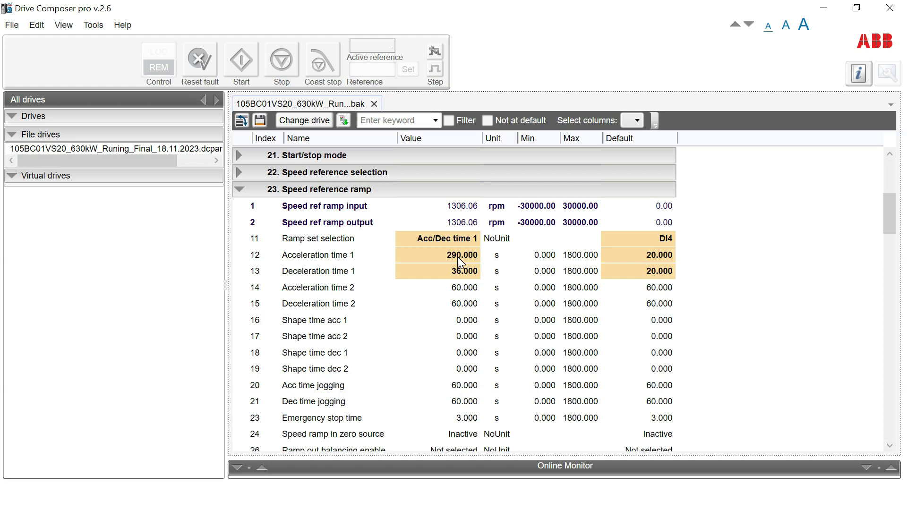
left_click(239, 188)
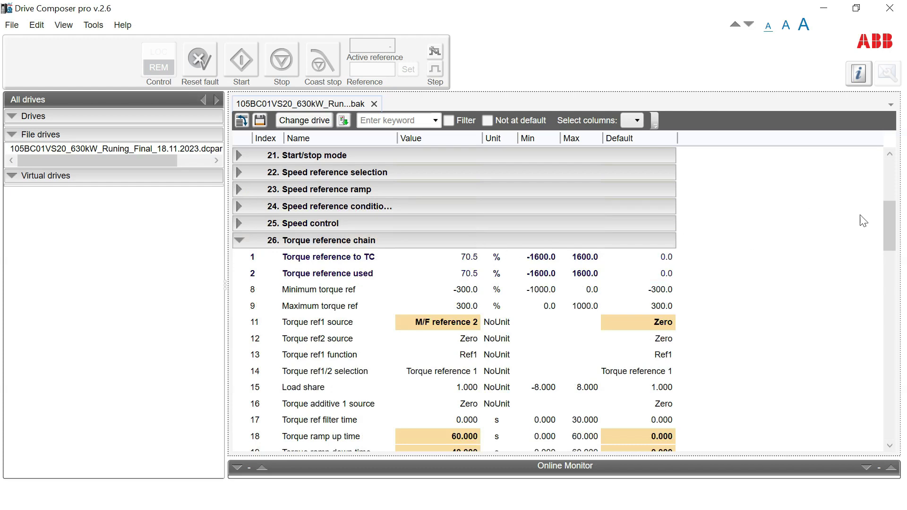
left_click_drag(893, 224, 884, 259)
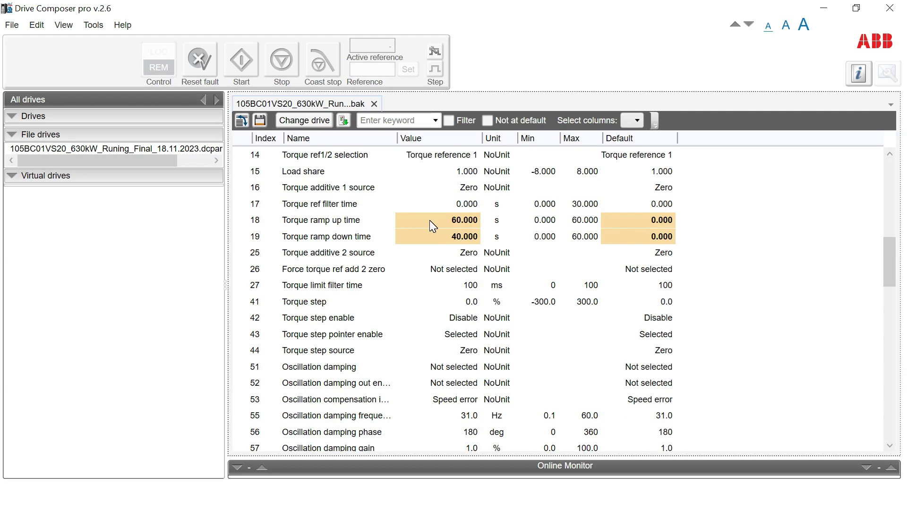
left_click(444, 216)
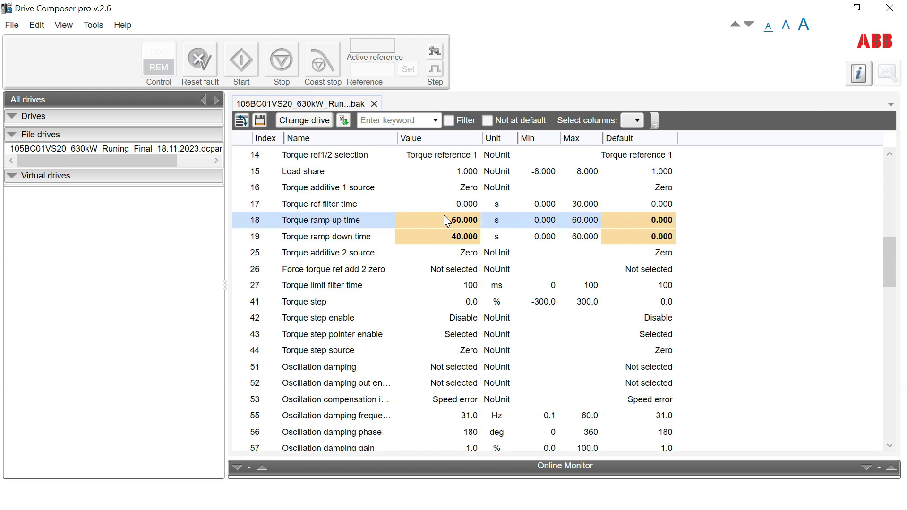
double_click(476, 220)
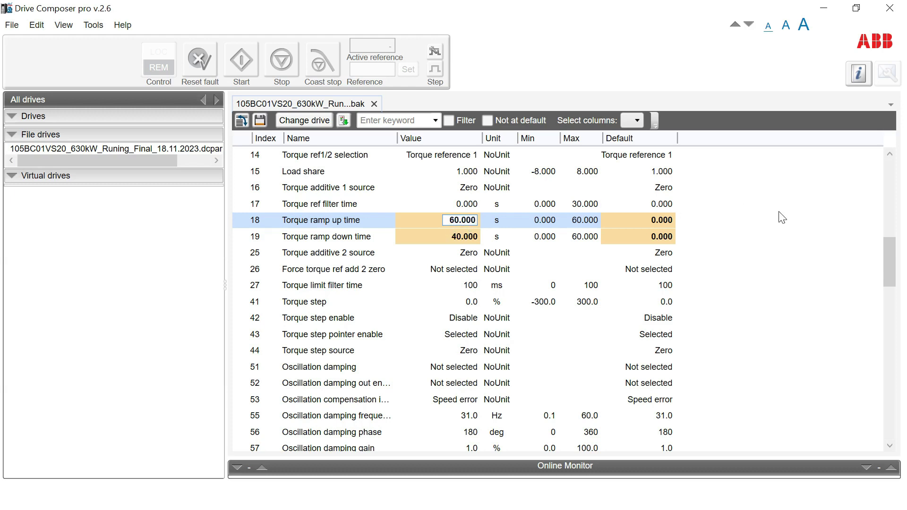
left_click(630, 224)
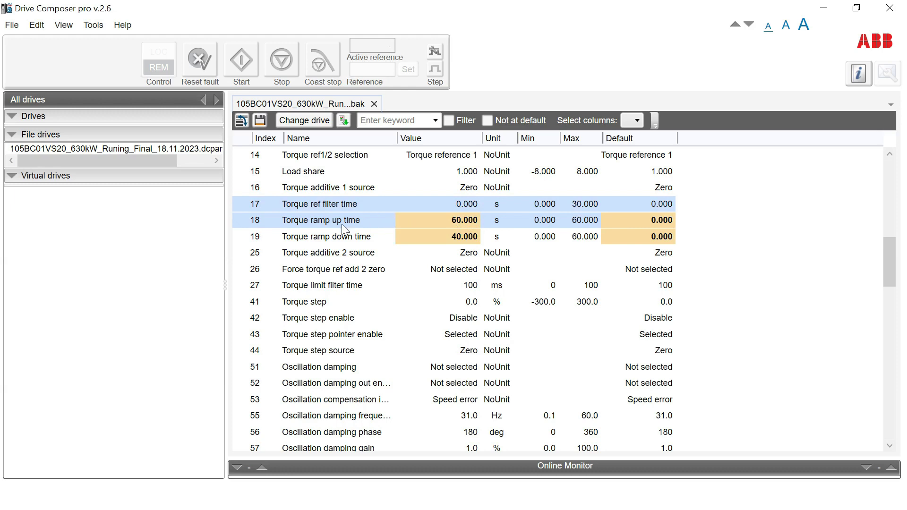
left_click(327, 226)
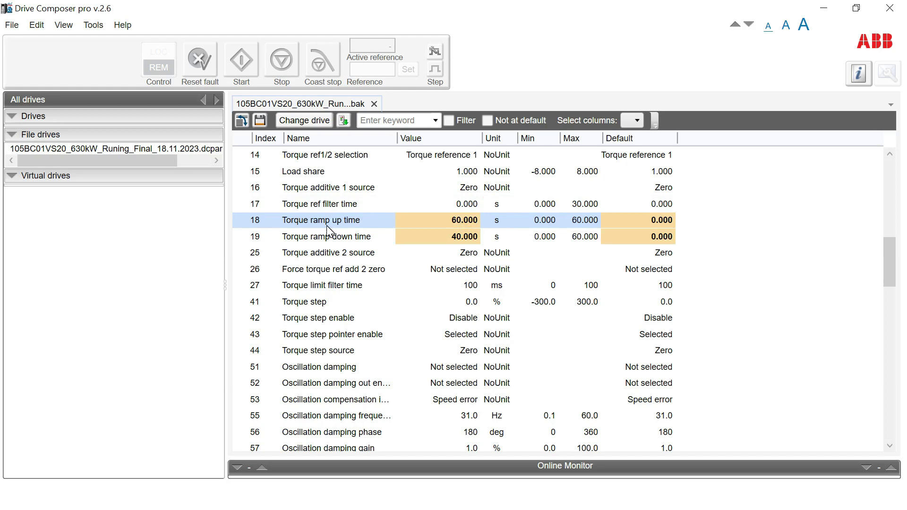
Reopen Before.jpg in Photos to compare the motor torque curves during start-up.
key("super")
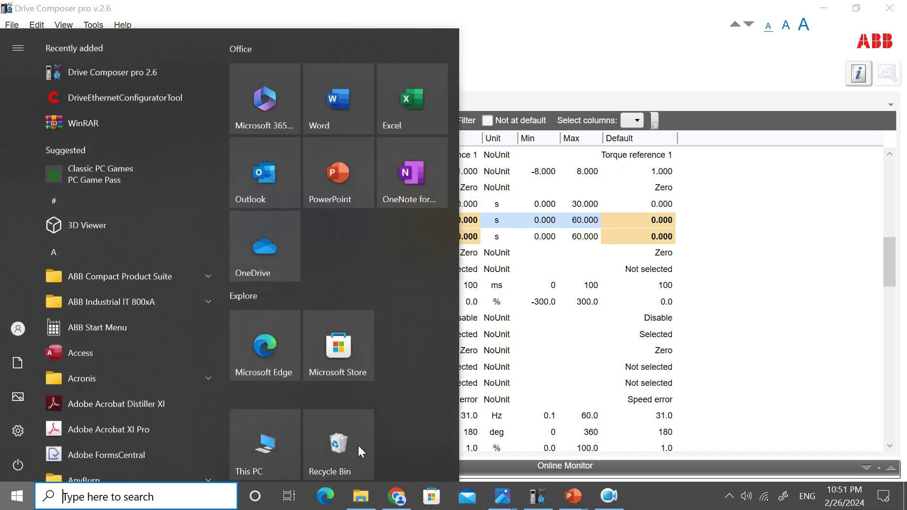
mouse_move(502, 496)
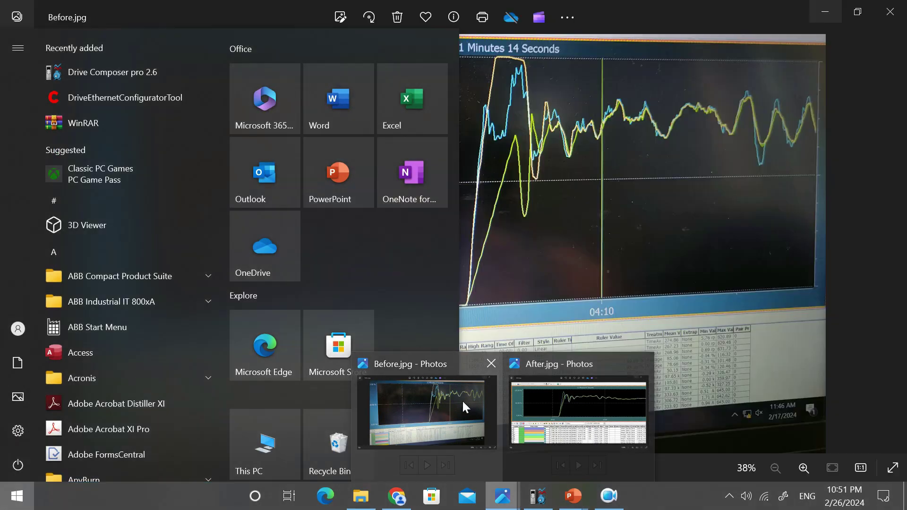
left_click(462, 400)
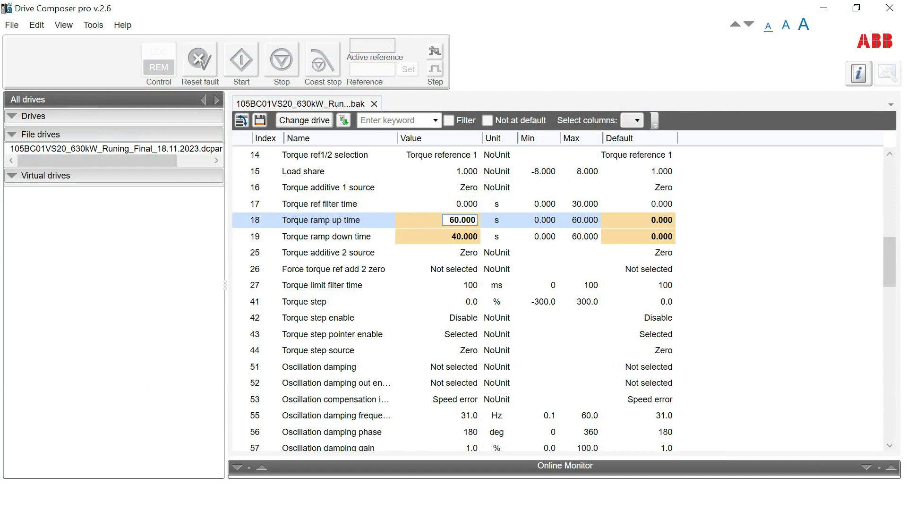
Set the Torque ramp up time in the Torque reference chain group to 40 s.
key("BackSpace")
type("4")
key("Return")
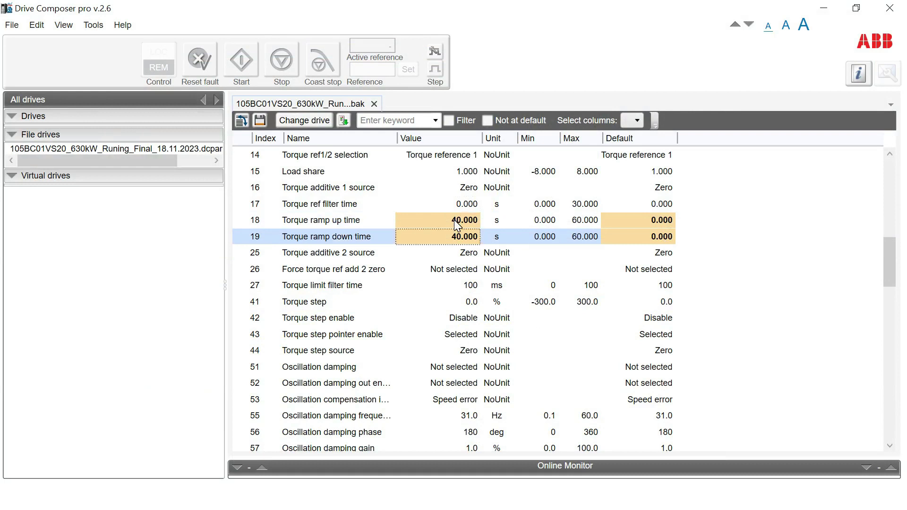
Set the Torque ramp up time in the Torque reference chain group to 38 s.
double_click(456, 220)
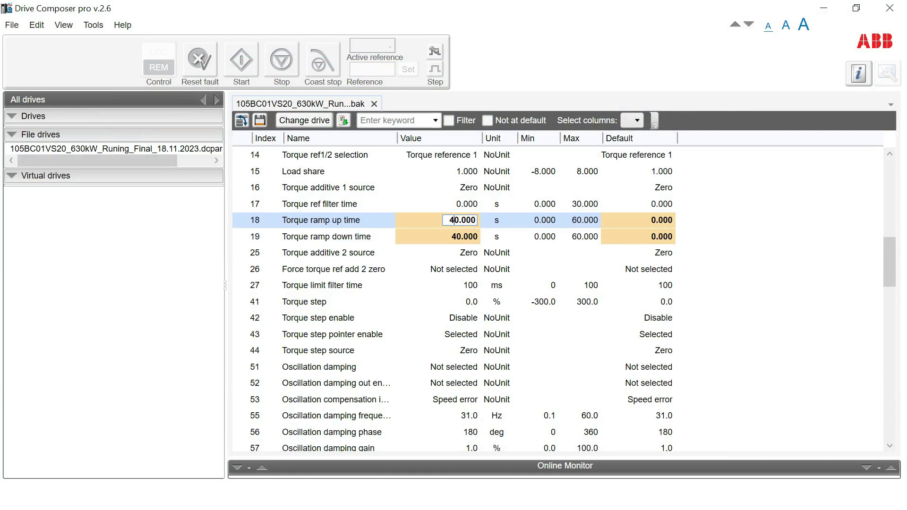
key("BackSpace")
type("38")
key("Return")
Switch to Photos to examine the start-up torque trend in After.jpg, and return to Drive Composer pro.
key("super")
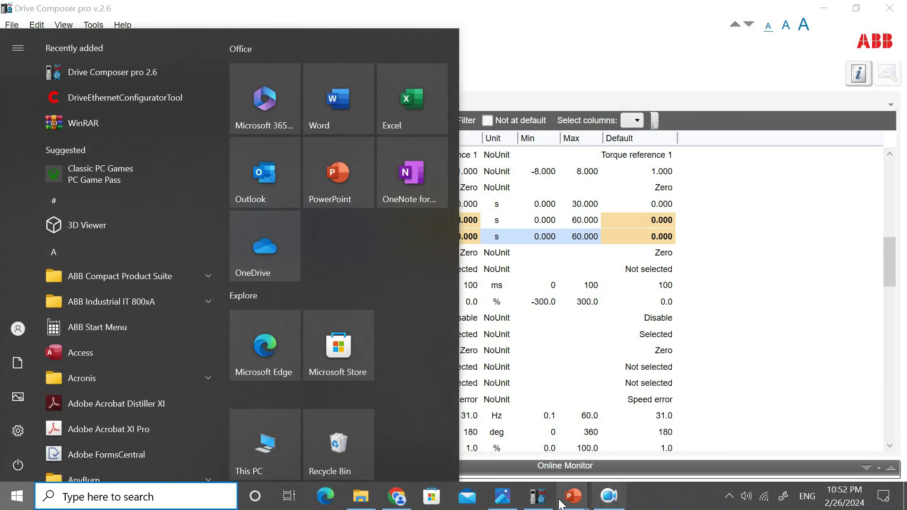
mouse_move(510, 501)
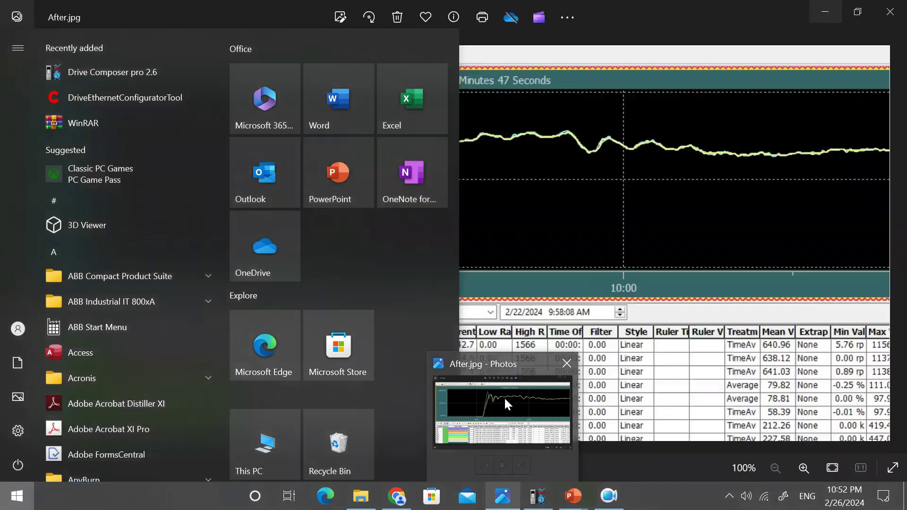
left_click(503, 397)
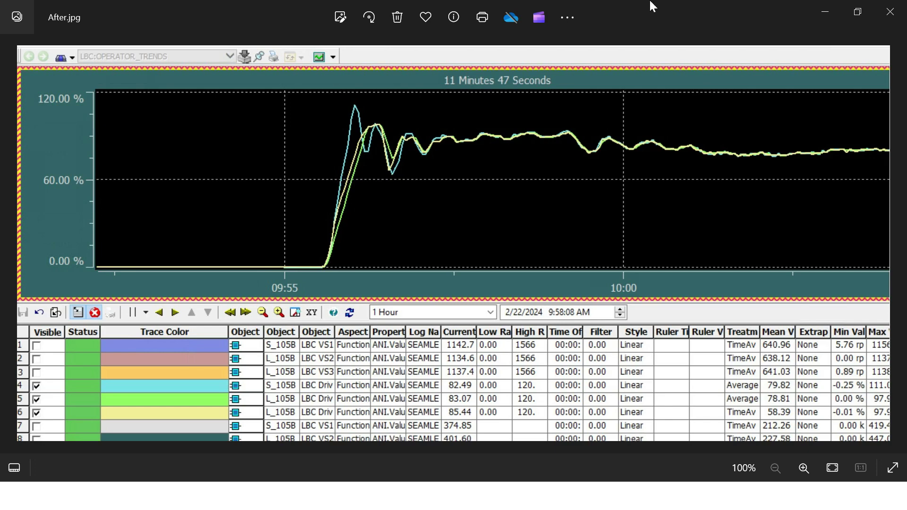
left_click(830, 17)
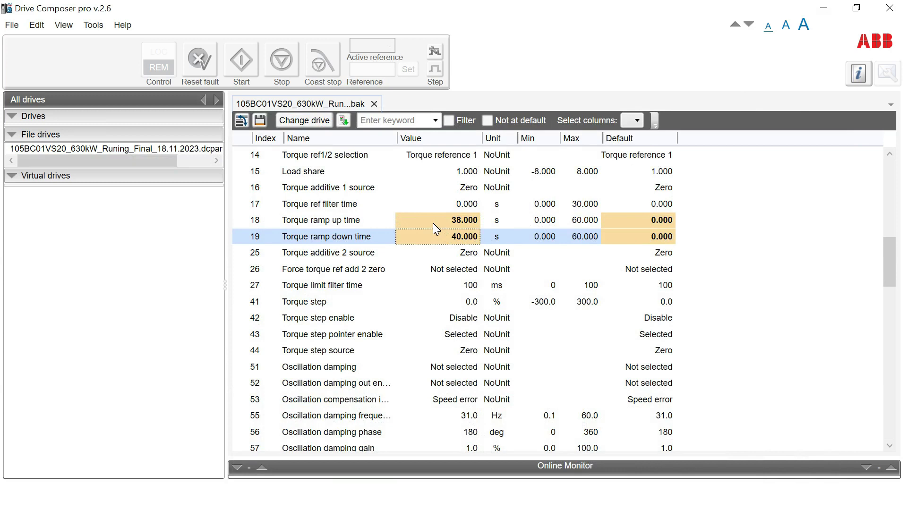
left_click(889, 234)
scroll(871, 217, "down", 2)
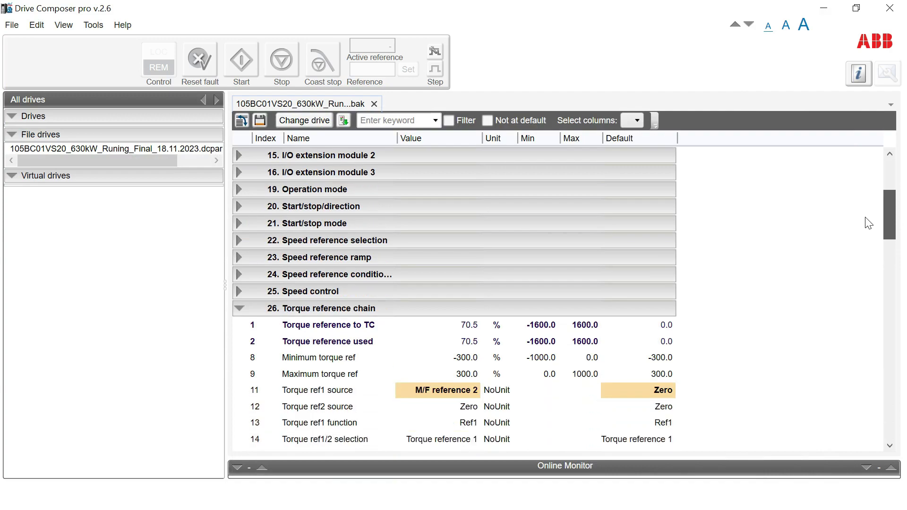